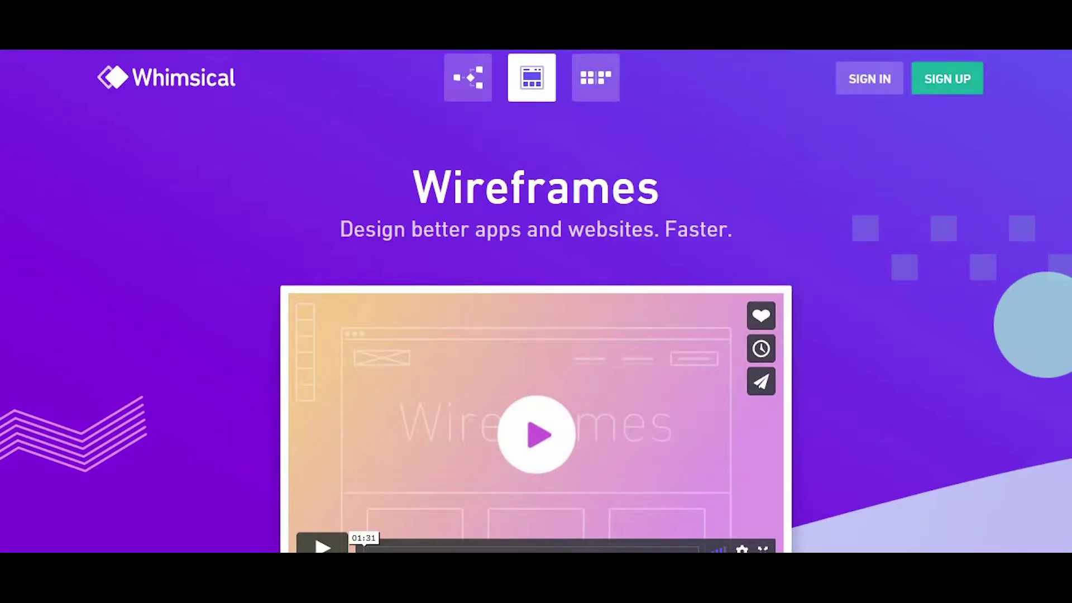
- Look through the Whimsical Wireframes product page, covering its features, examples and sign-up options
scroll(536, 302, down, 7)
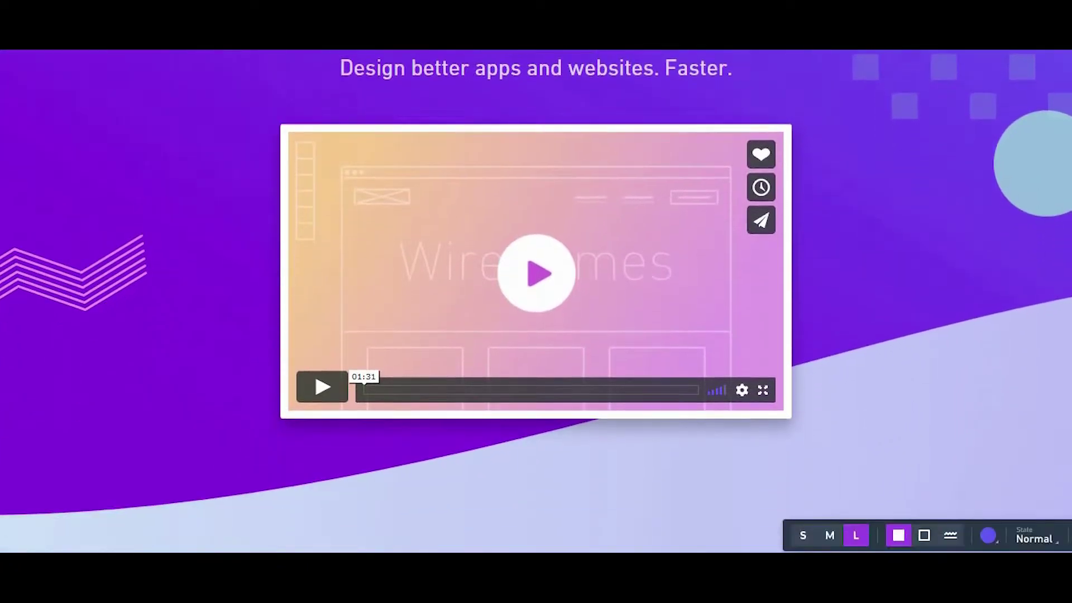
scroll(535, 302, down, 5)
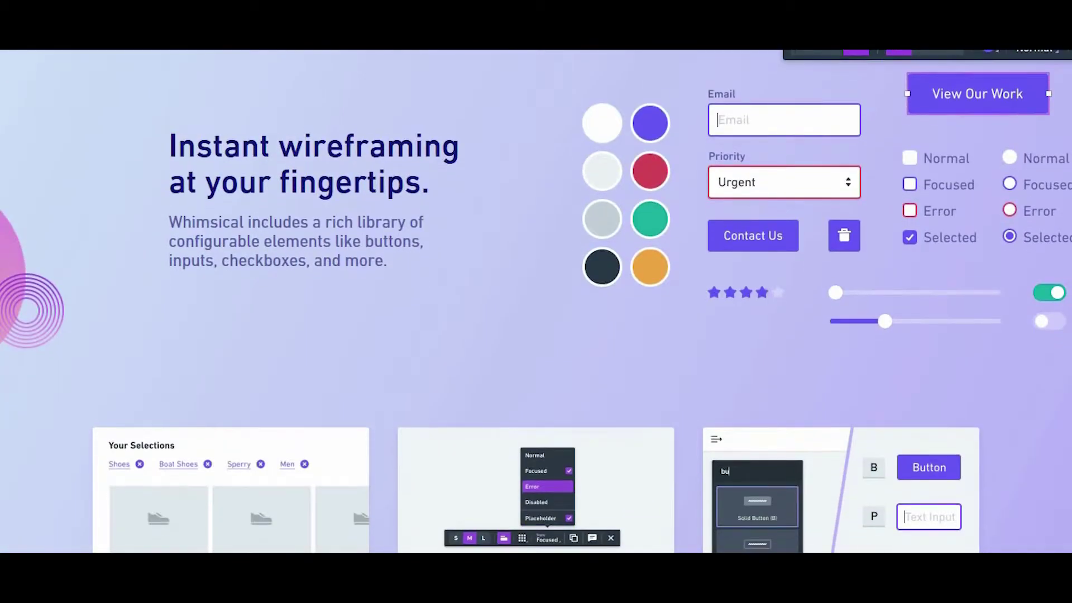
scroll(536, 301, down, 4)
scroll(536, 302, down, 6)
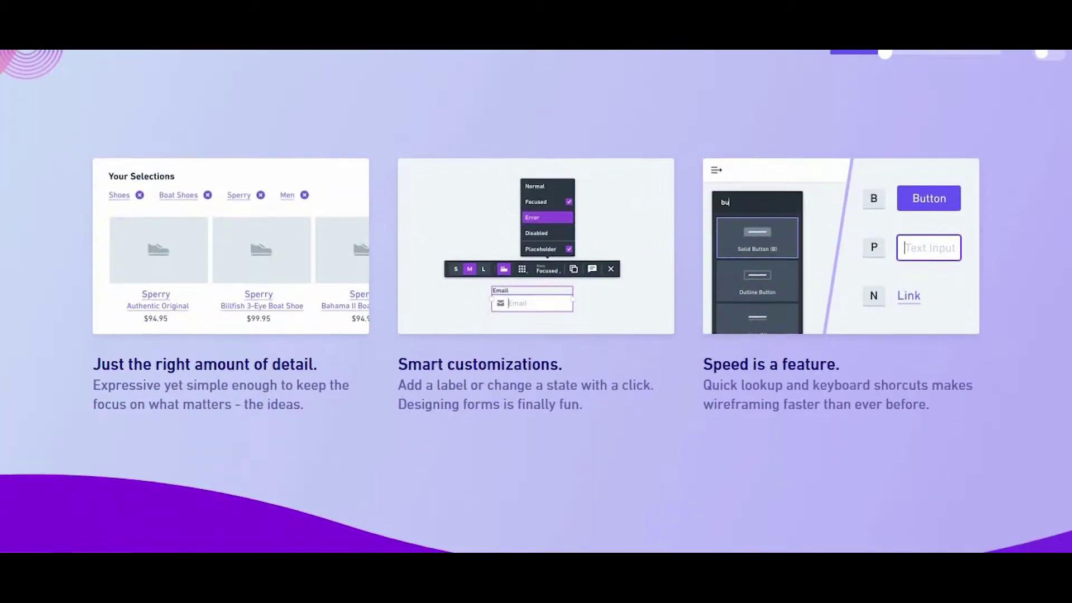
scroll(536, 302, down, 6)
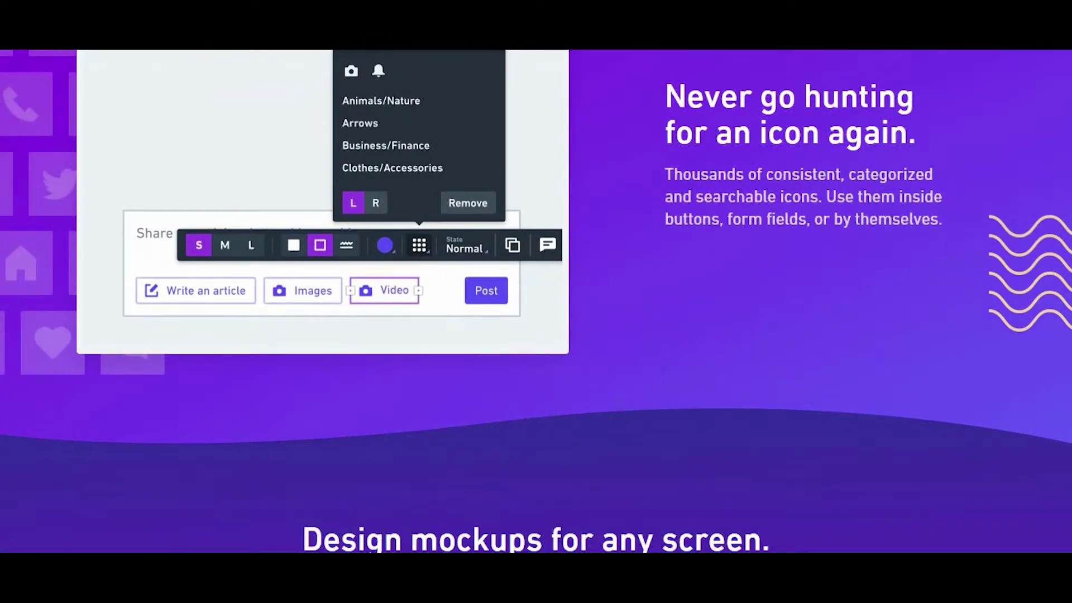
scroll(536, 302, down, 16)
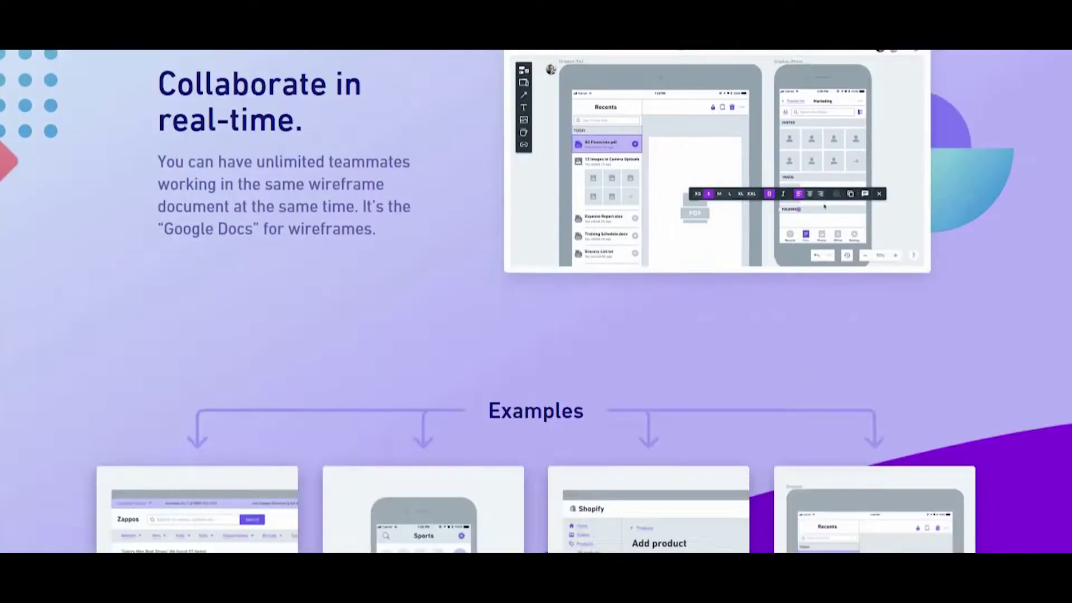
scroll(536, 302, down, 7)
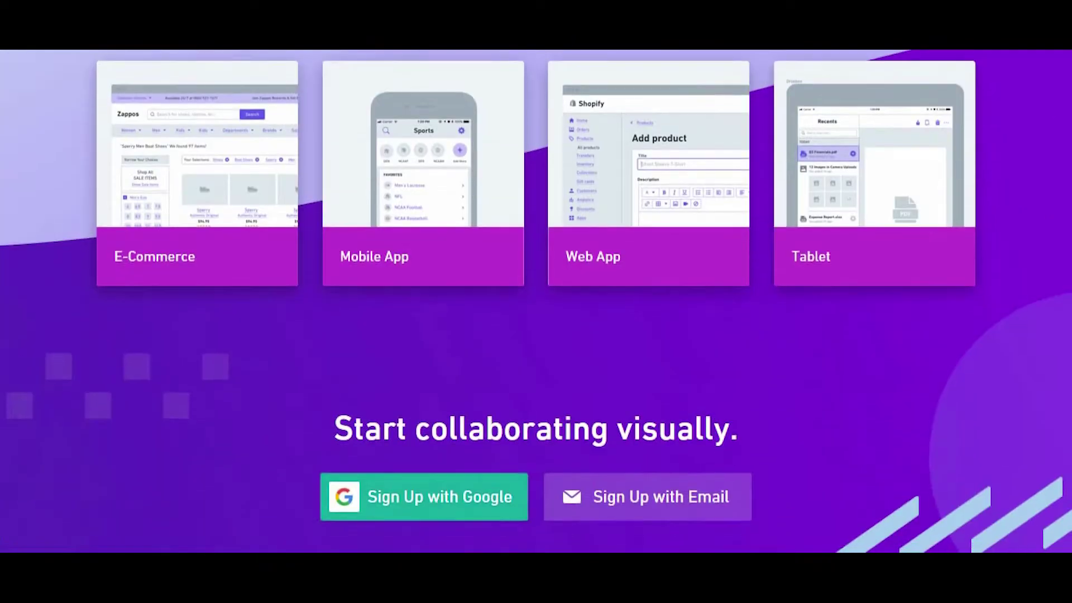
scroll(536, 301, down, 5)
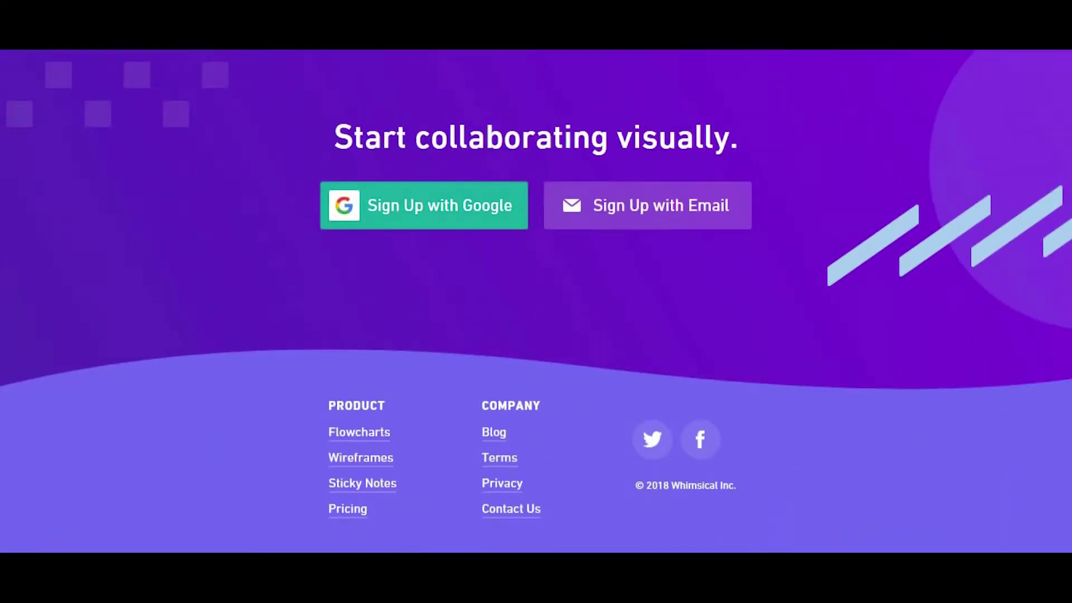
scroll(536, 302, up, 20)
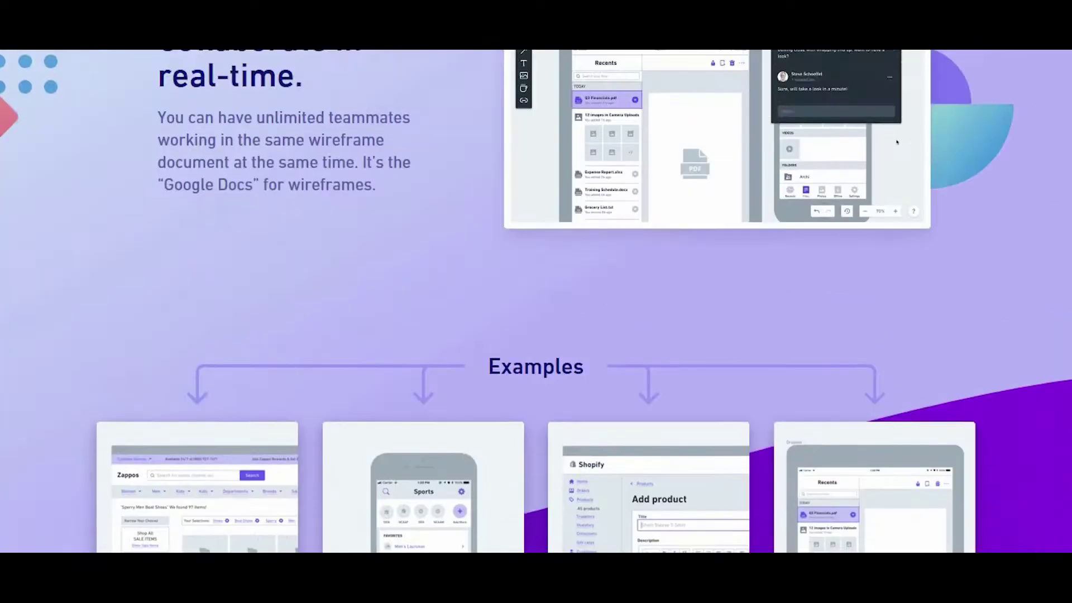
scroll(535, 302, up, 6)
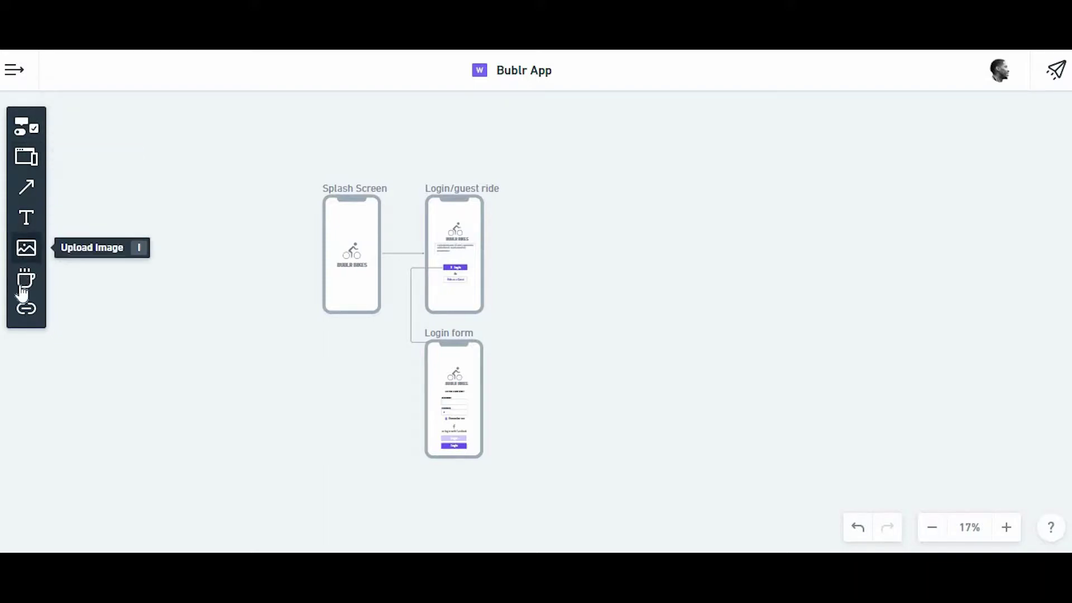
- Add a Phone X frame beside the Login/guest ride screen and name it "home"
click(26, 158)
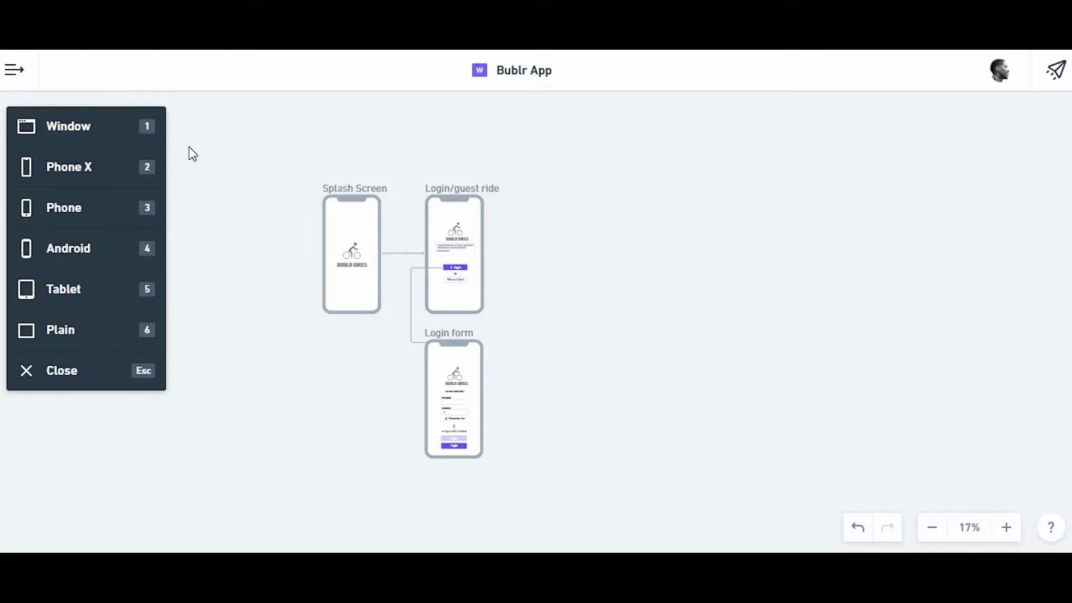
click(130, 165)
click(526, 195)
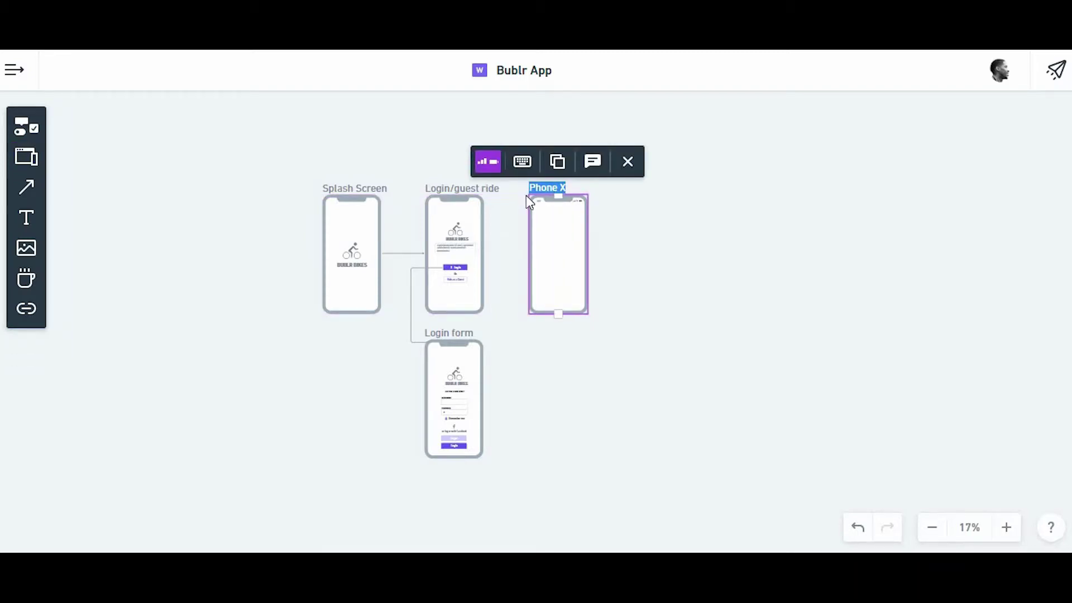
text(home)
click(505, 222)
click(537, 190)
key(shift+2)
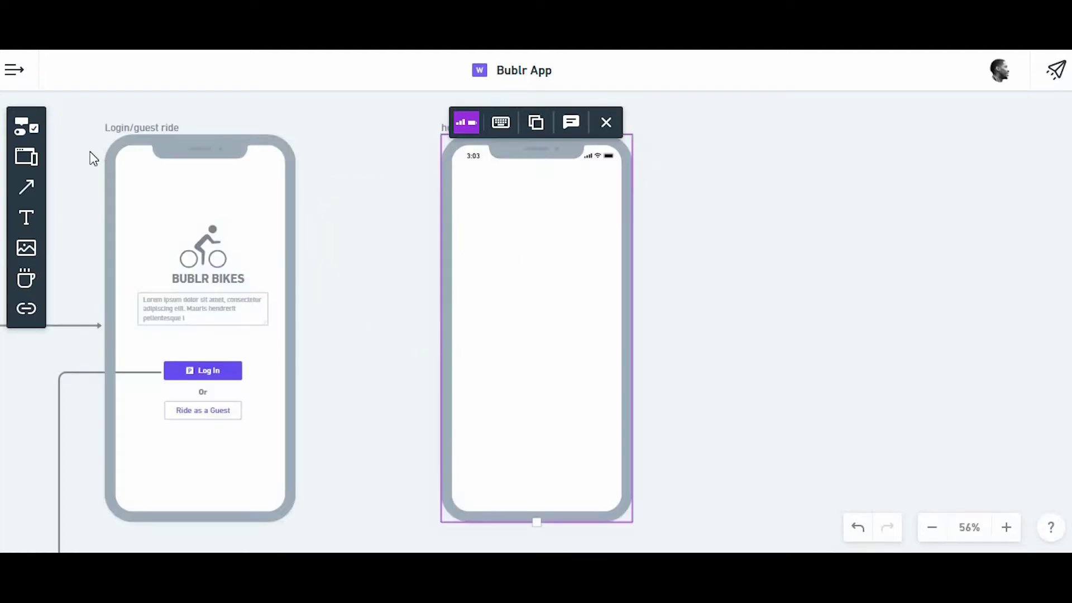
- Add an image placeholder spanning the home screen's full width, below its header area
click(38, 134)
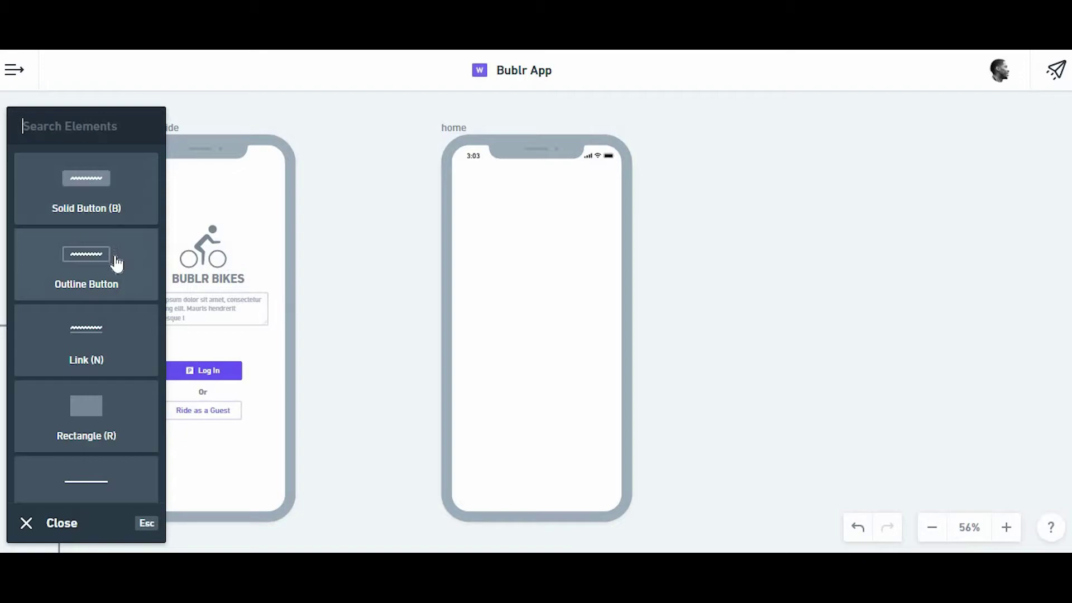
scroll(117, 275, down, 5)
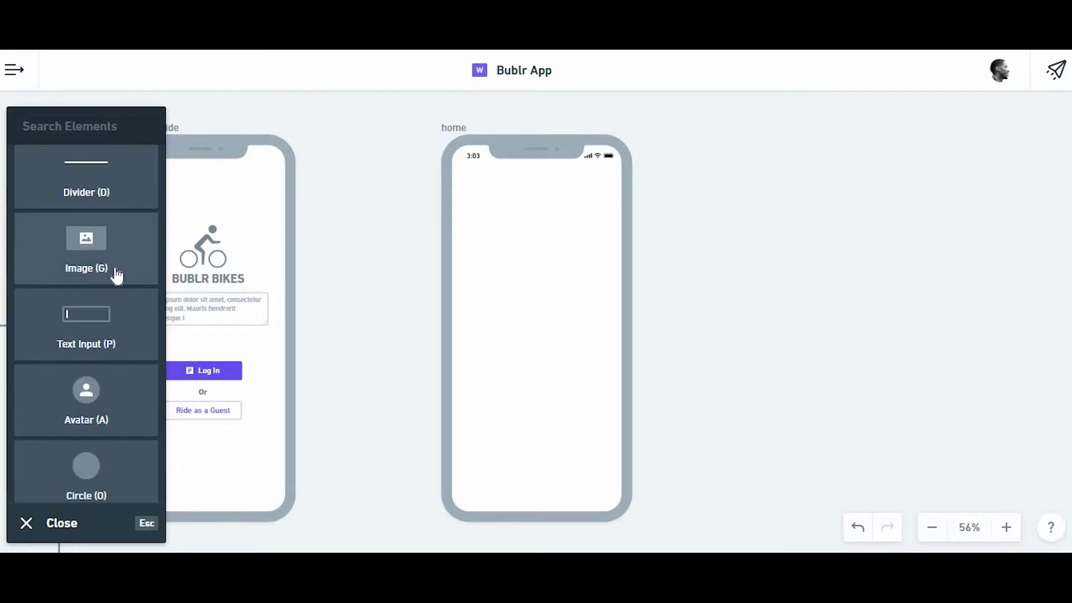
scroll(116, 276, down, 10)
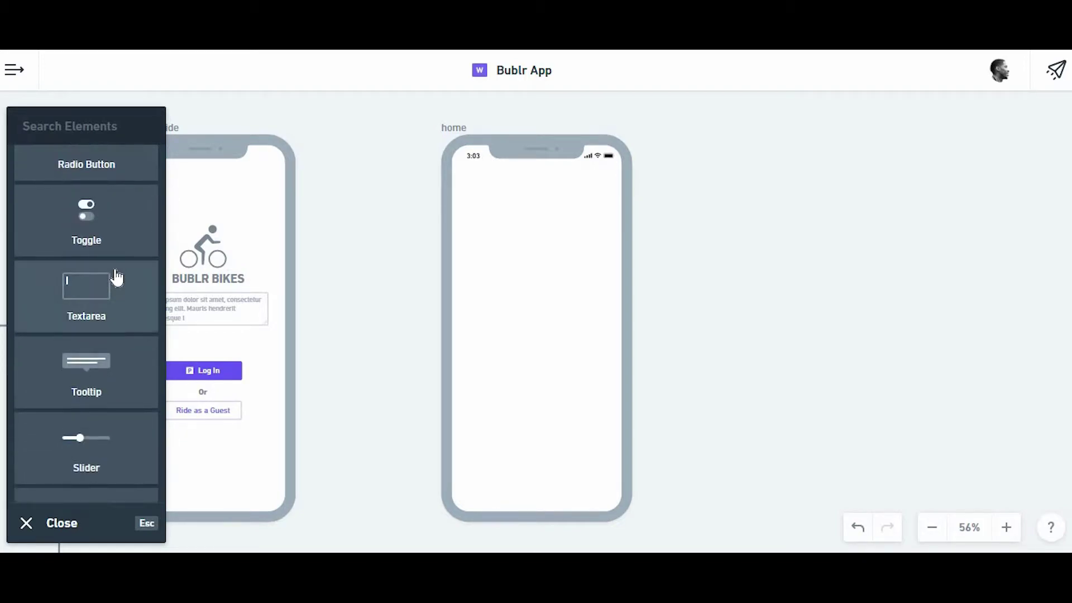
scroll(125, 447, up, 10)
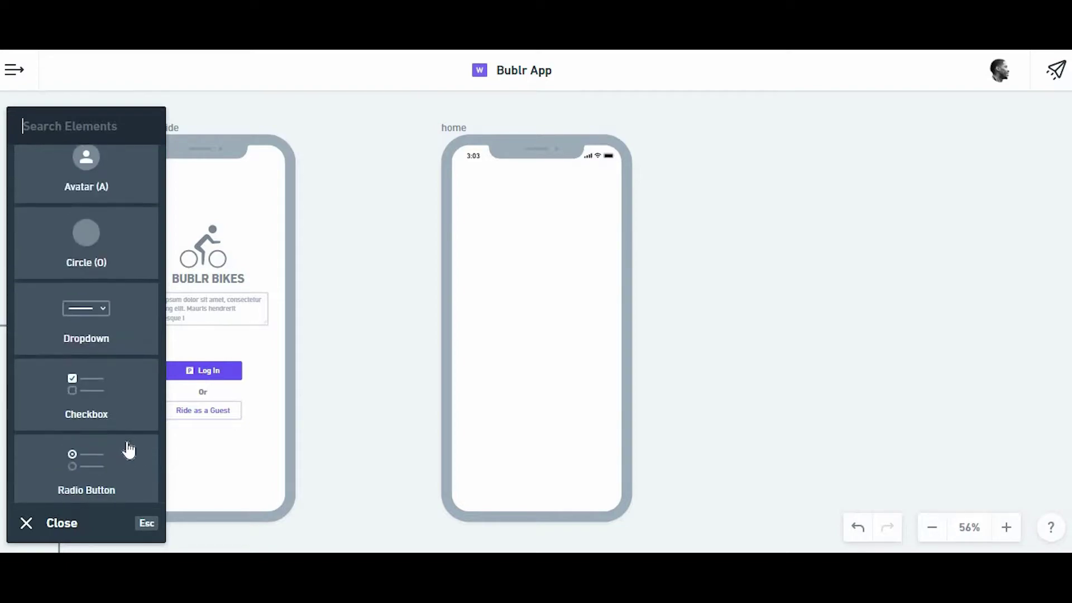
click(129, 369)
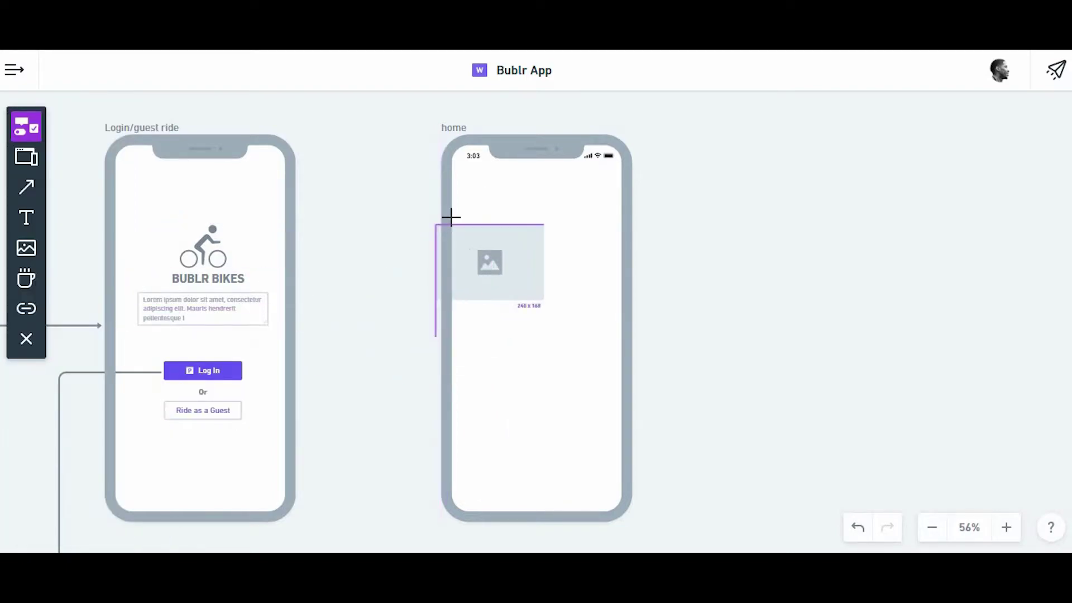
drag(451, 213, 632, 387)
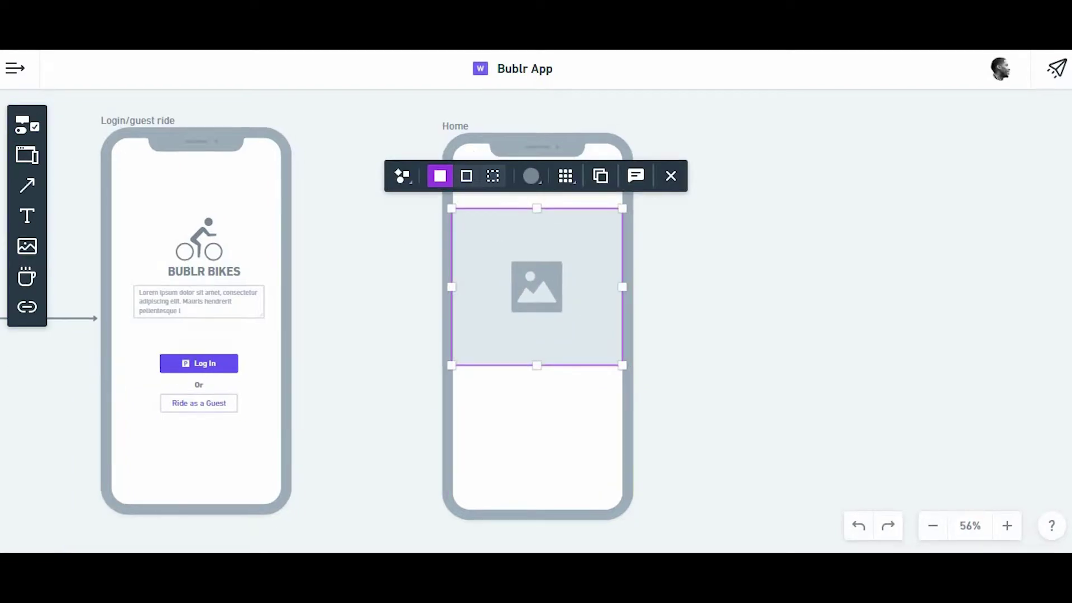
- Find a bike icon by searching "bike" and place copies of it in a row above the home screen's image placeholder
click(27, 276)
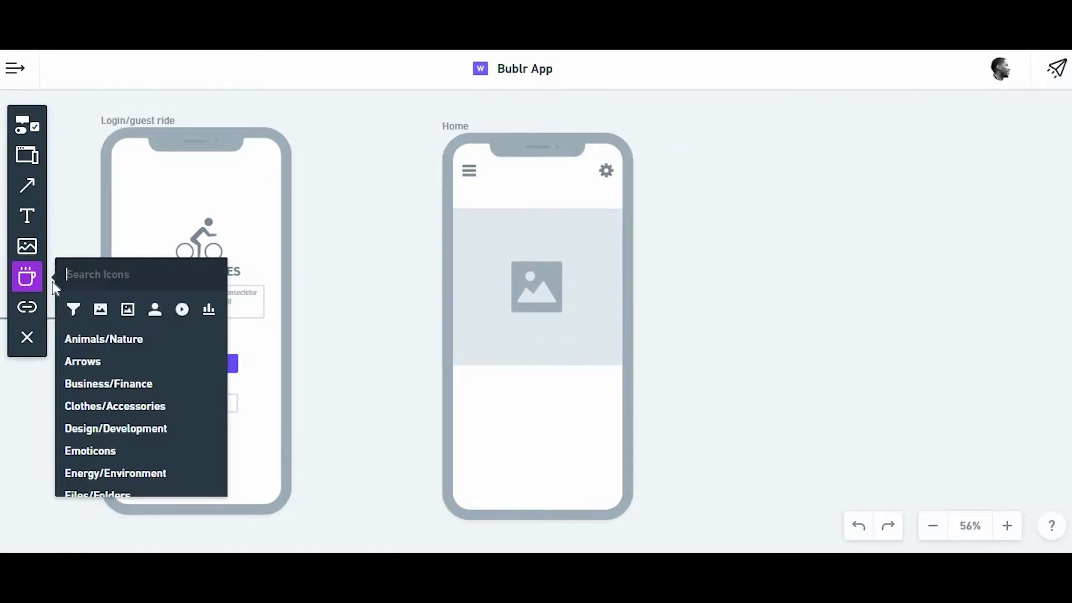
scroll(139, 383, down, 9)
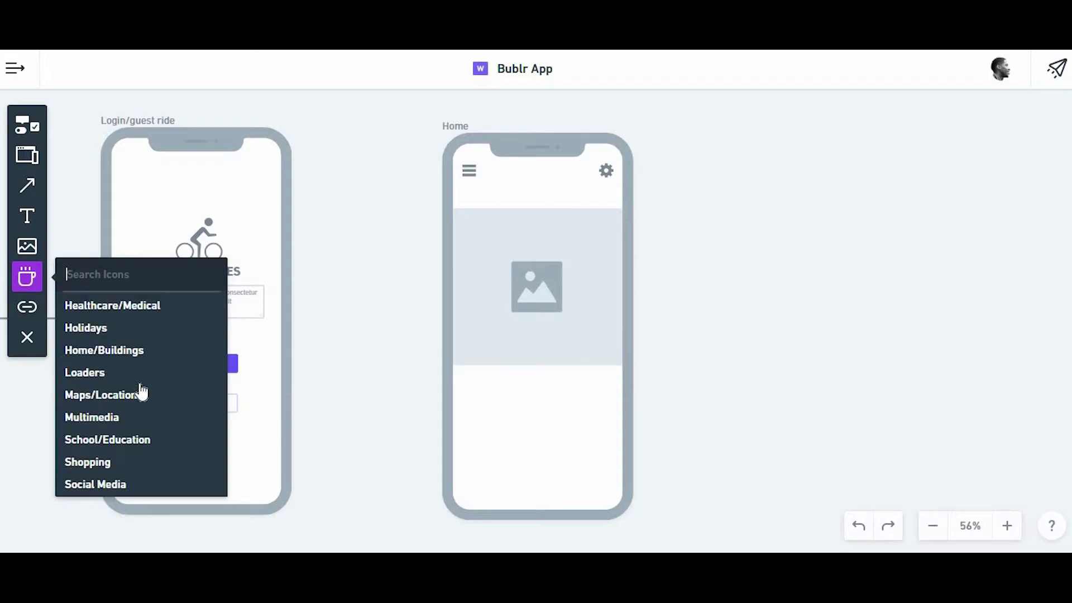
scroll(141, 391, up, 10)
text(bike)
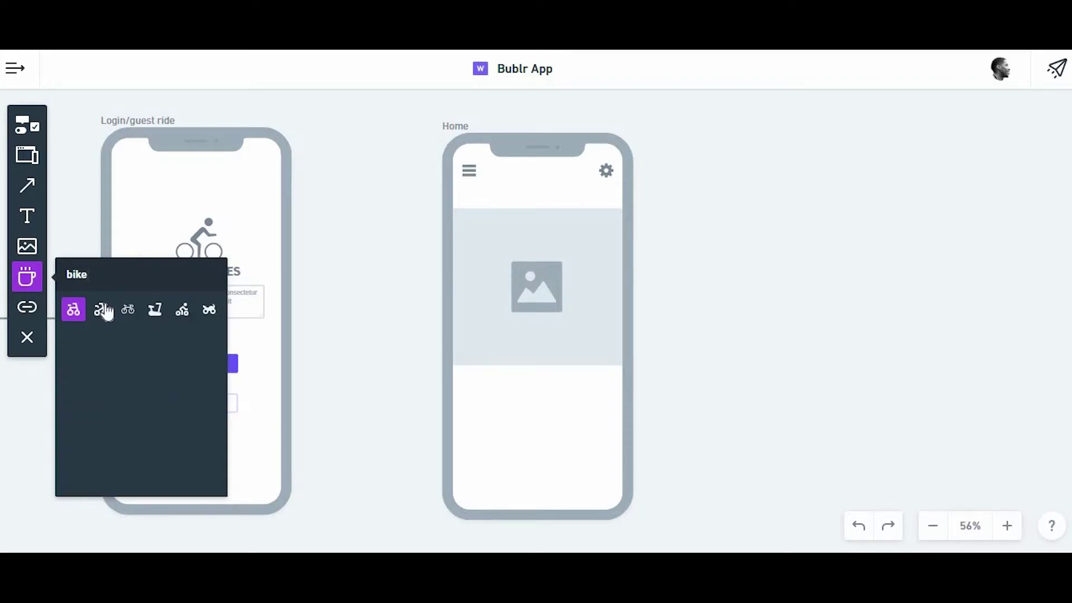
click(128, 309)
click(484, 191)
drag(489, 196, 605, 198)
- Replace the middle bike icon with a star bookmark icon found by searching "star"
click(538, 195)
click(469, 150)
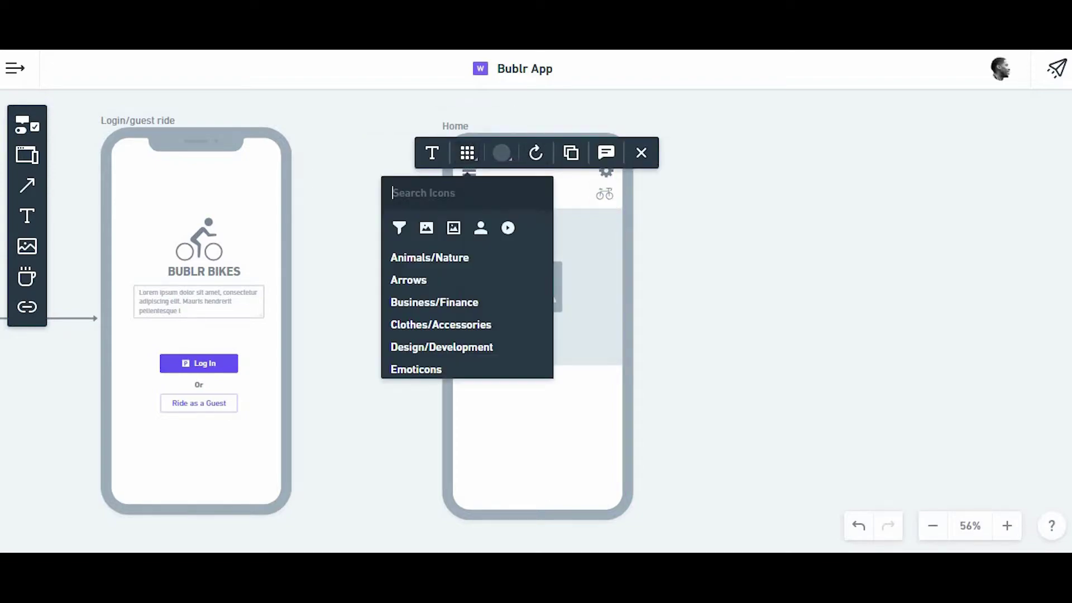
text(star)
click(491, 346)
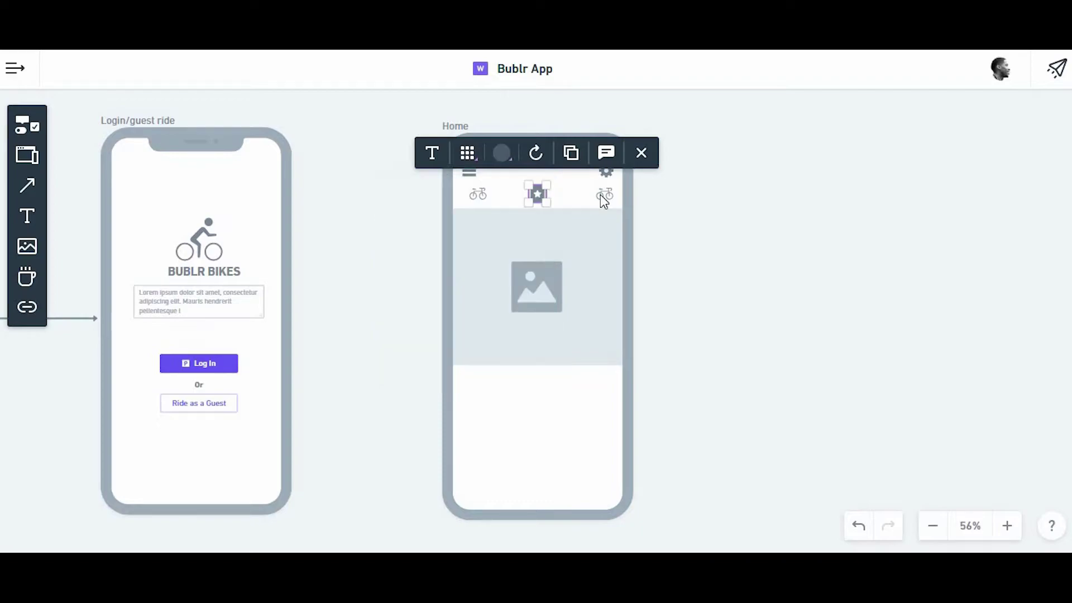
- Replace the last bike icon in the row with a bar chart icon found by searching "stats"
click(600, 195)
click(535, 154)
text(stats)
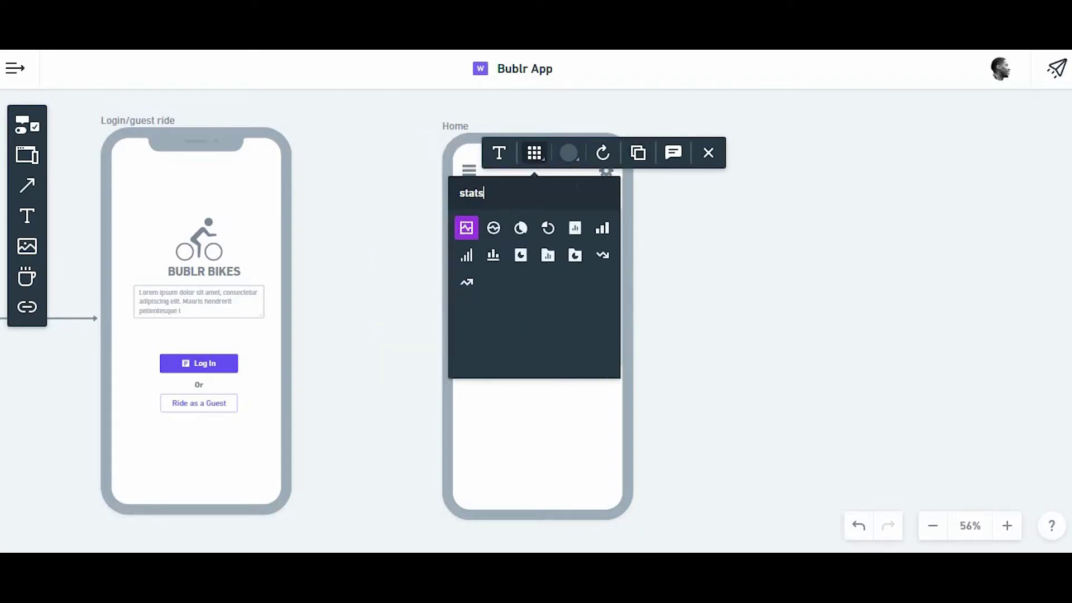
click(606, 226)
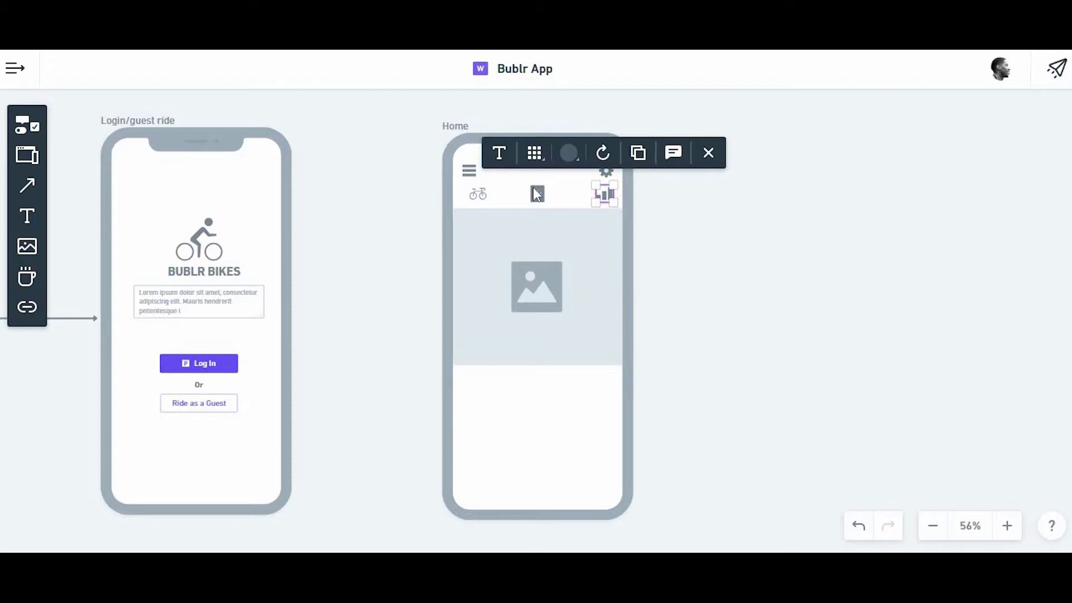
- Change the image placeholder's icon to a folded map found by searching "maps"
click(556, 289)
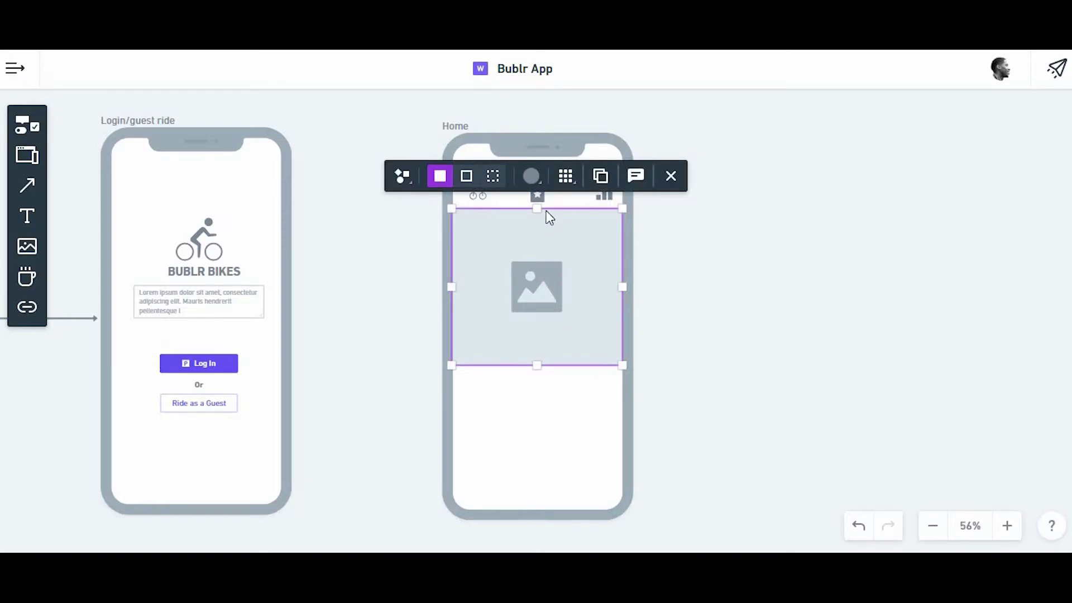
click(565, 178)
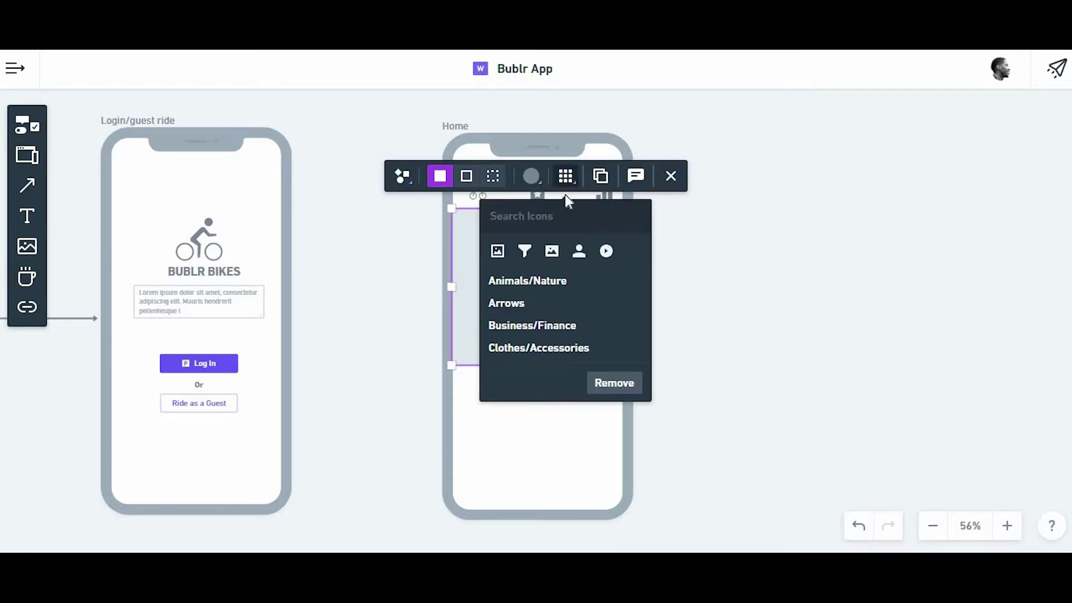
text(maps)
scroll(557, 318, down, 2)
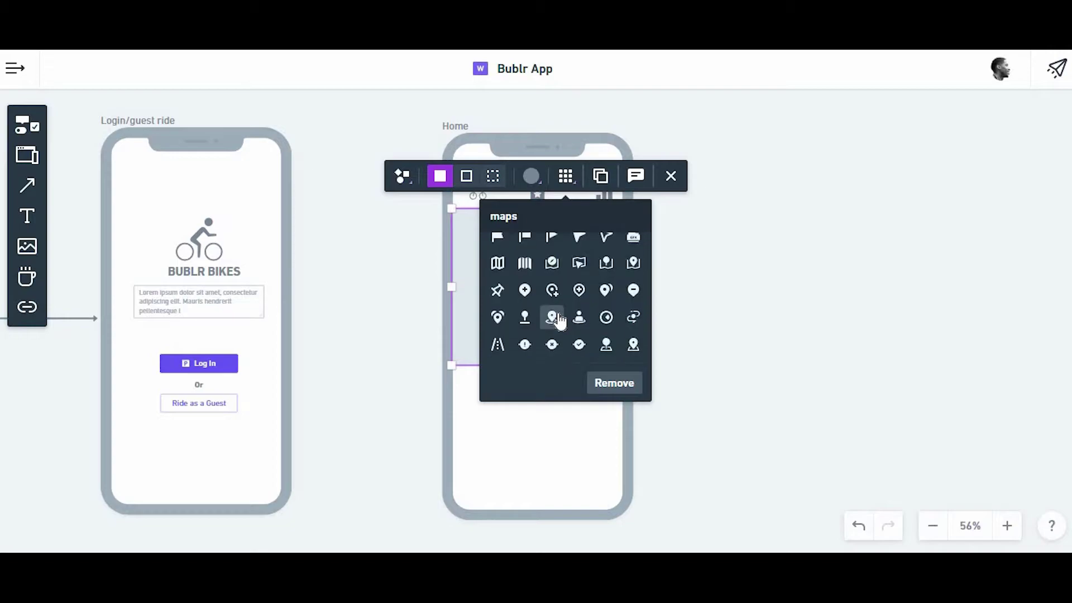
click(495, 267)
click(691, 240)
- Add the heading "Station info" below the map placeholder in bold, size L
key(t)
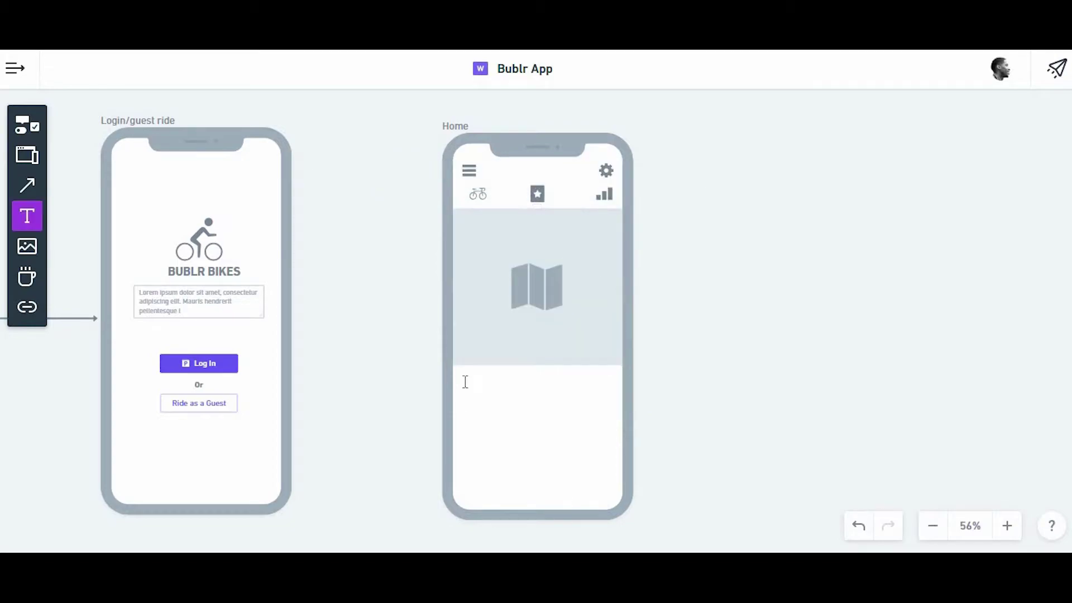
click(465, 381)
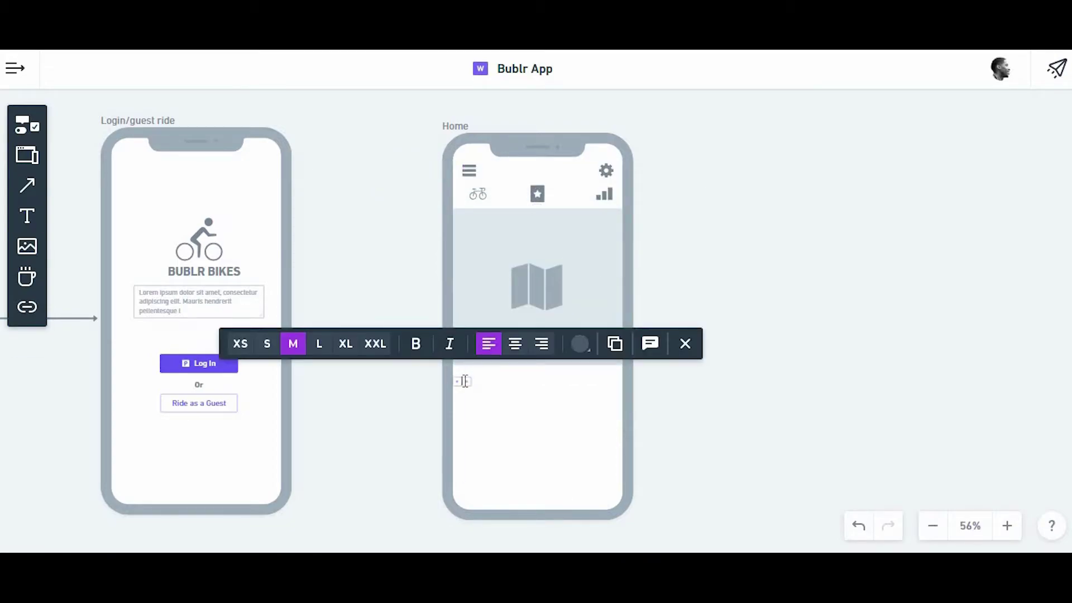
text(Station info)
click(415, 343)
click(319, 343)
click(490, 394)
drag(490, 393, 496, 396)
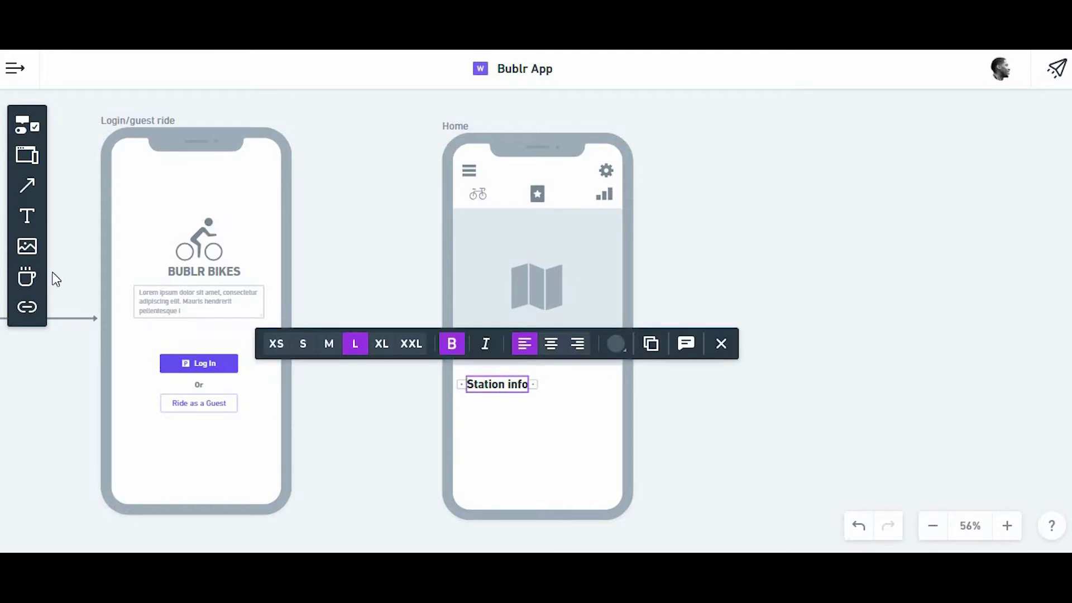
- Place a filter funnel icon level with the Station info heading, aligned under the gear icon
click(26, 277)
click(135, 321)
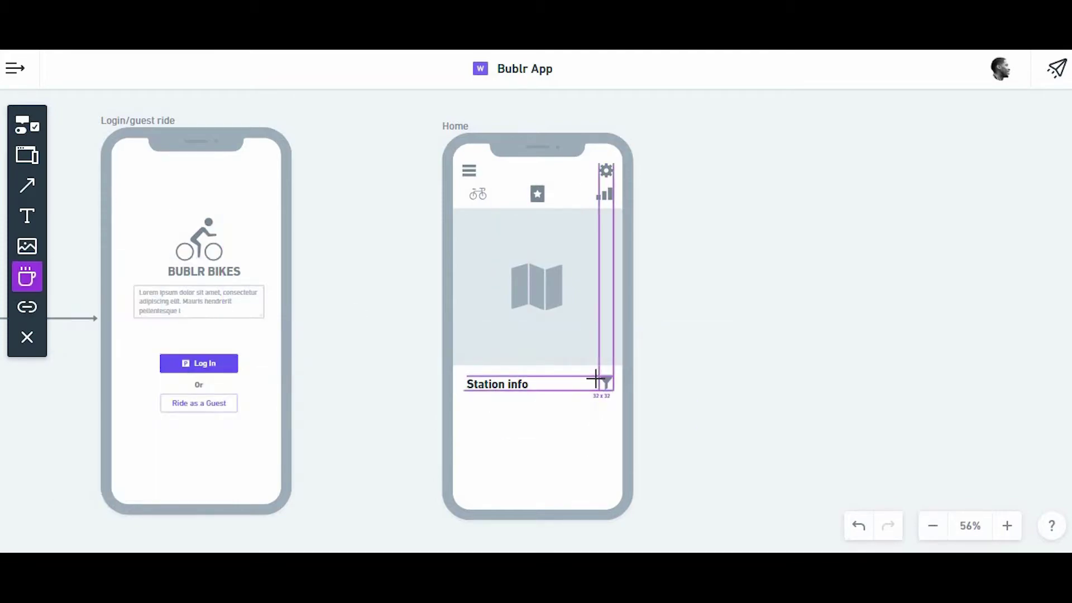
click(596, 379)
- Draw a card rectangle below the Station info heading and place a copy beside it, narrowed to the screen's edge
key(r)
drag(469, 401, 588, 430)
drag(496, 431, 626, 432)
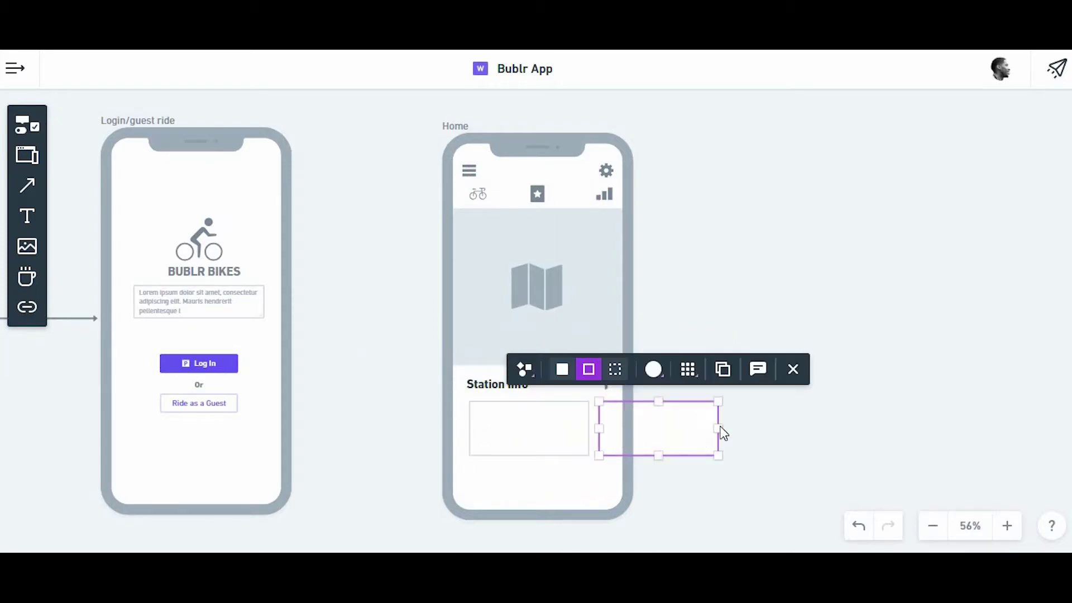
drag(719, 428, 626, 433)
- Give the large card rectangle and its narrow copy a light grey fill
shift+click(580, 414)
click(487, 369)
click(487, 329)
click(612, 425)
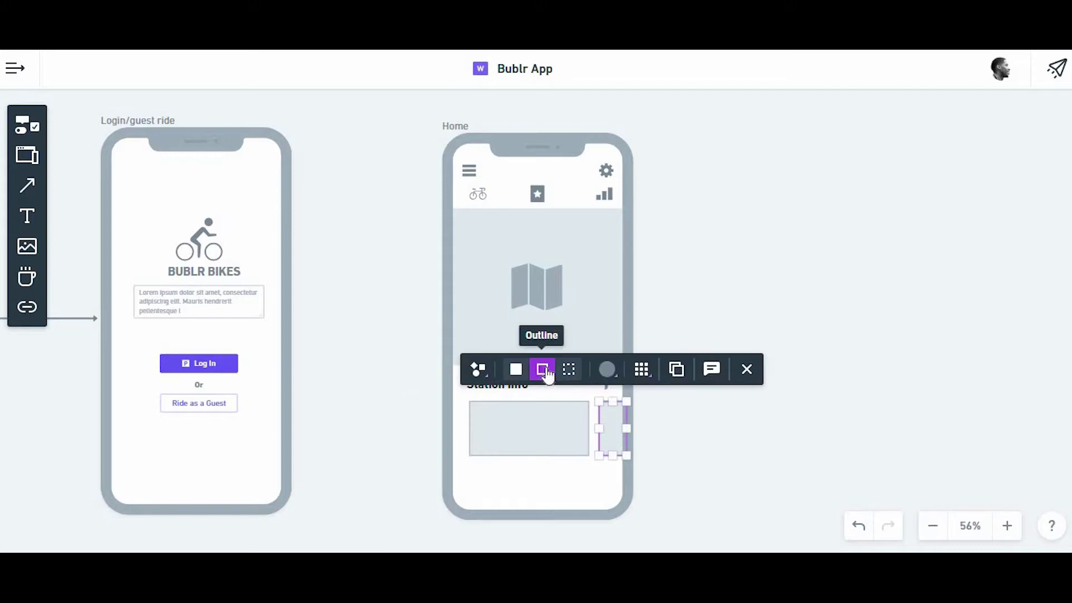
click(606, 369)
click(584, 328)
click(611, 371)
click(606, 328)
- Place two solid buttons side by side below the card rectangles on the home screen
click(532, 462)
key(b)
drag(471, 476, 568, 499)
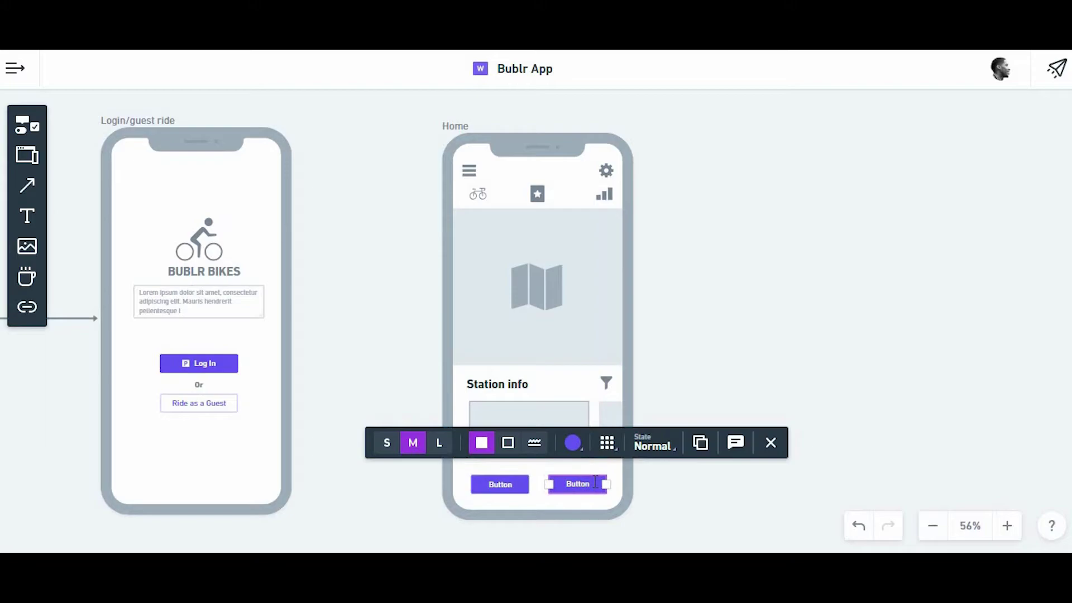
- Label the right button below the cards "pickup bike" and the left one "reserve"
text(pickup bike)
double_click(500, 483)
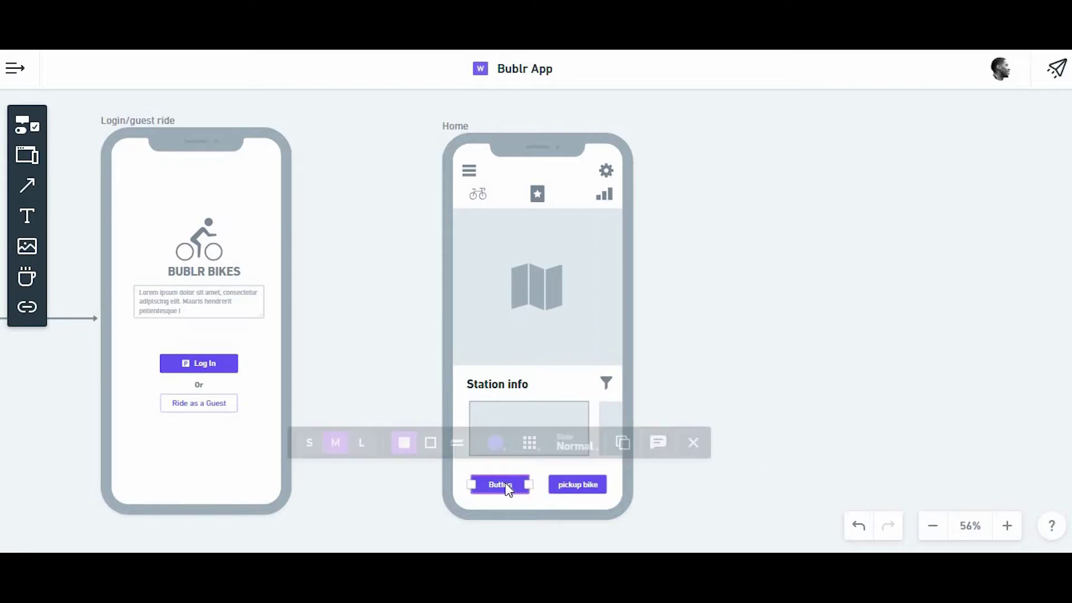
text(reserve)
- Add a clock icon to the reserve button, before its label
click(529, 443)
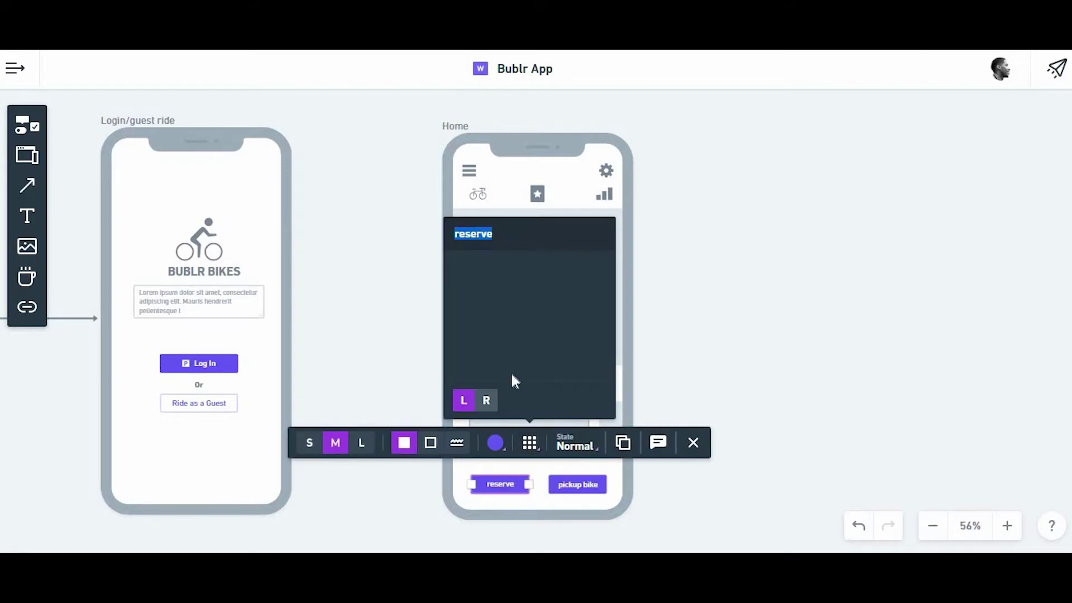
text(clo)
click(559, 507)
- Add a bike icon to the pickup bike button and reposition the button level with the reserve button
click(578, 485)
click(607, 443)
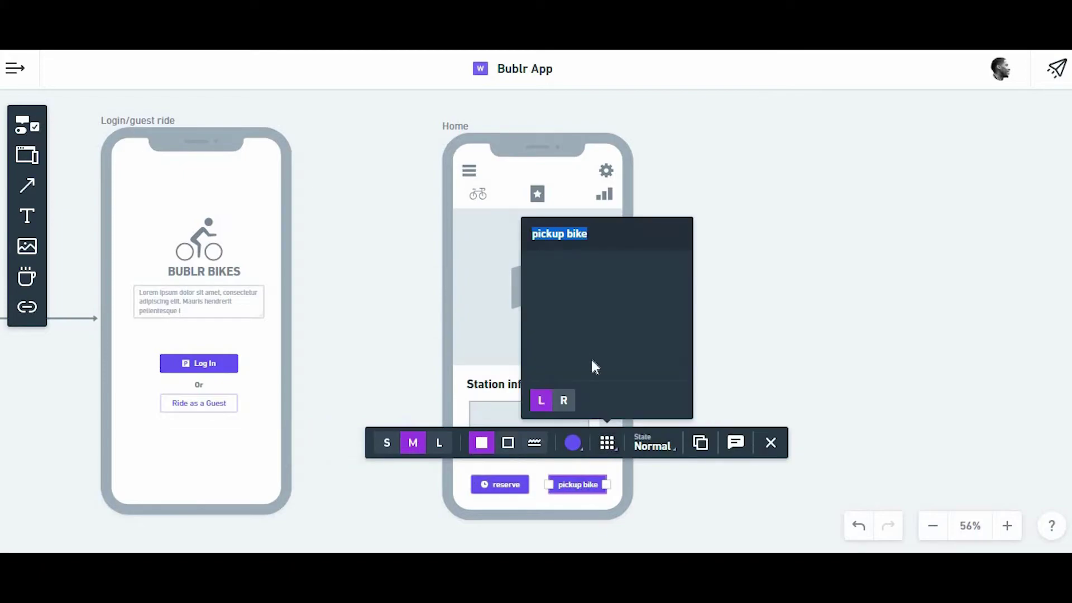
text(bike)
click(592, 273)
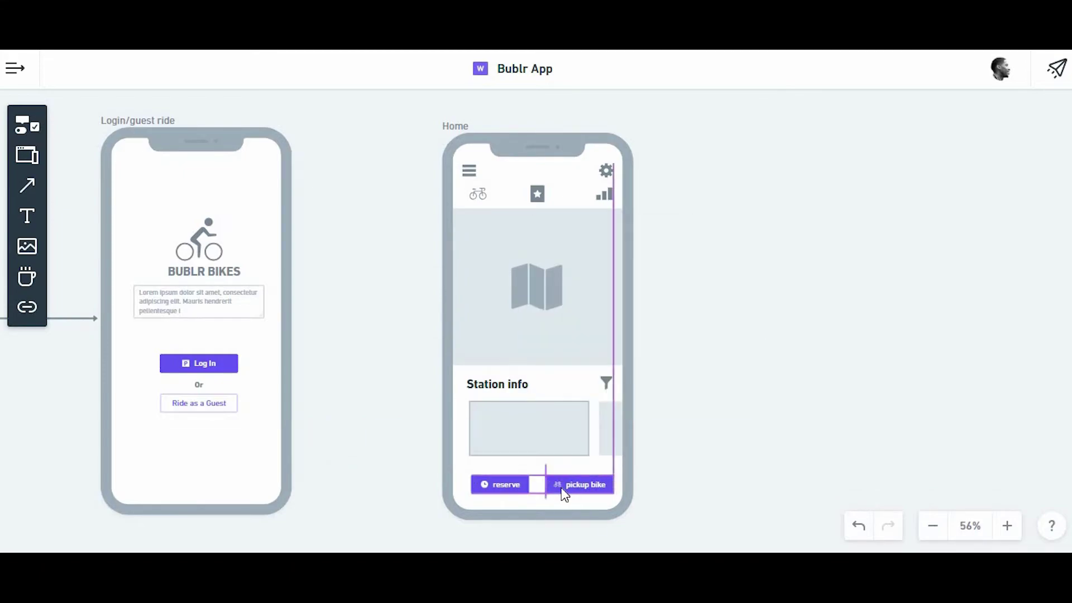
click(565, 440)
drag(565, 440, 563, 492)
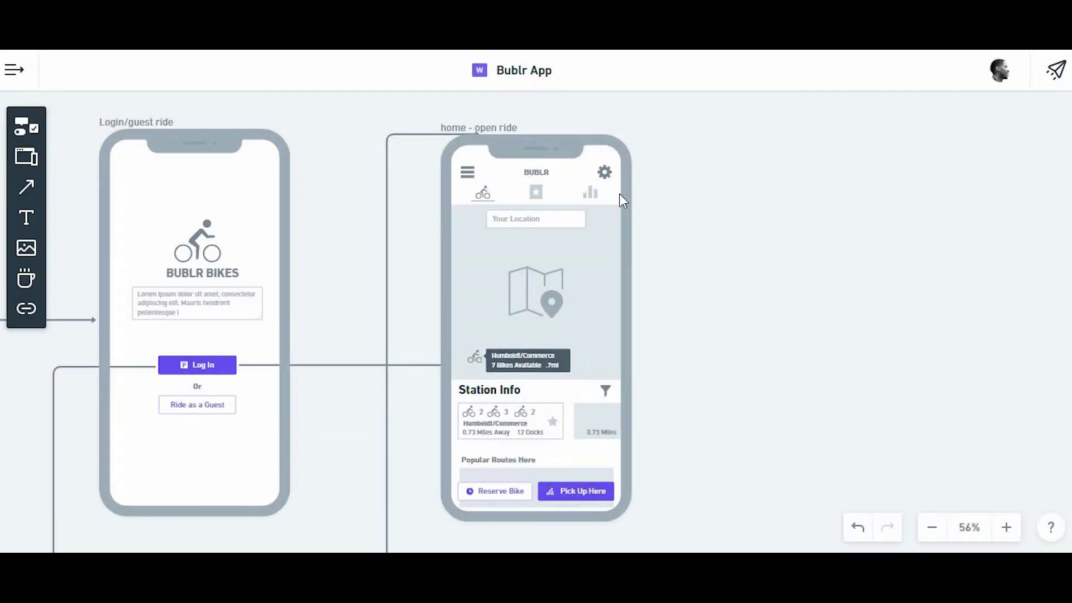
- Draw a connector arrow from the side of the "home - open ride" screen to the top of the "home - open park" screen
click(593, 192)
key(Escape)
scroll(624, 226, down, 3)
drag(648, 322, 478, 230)
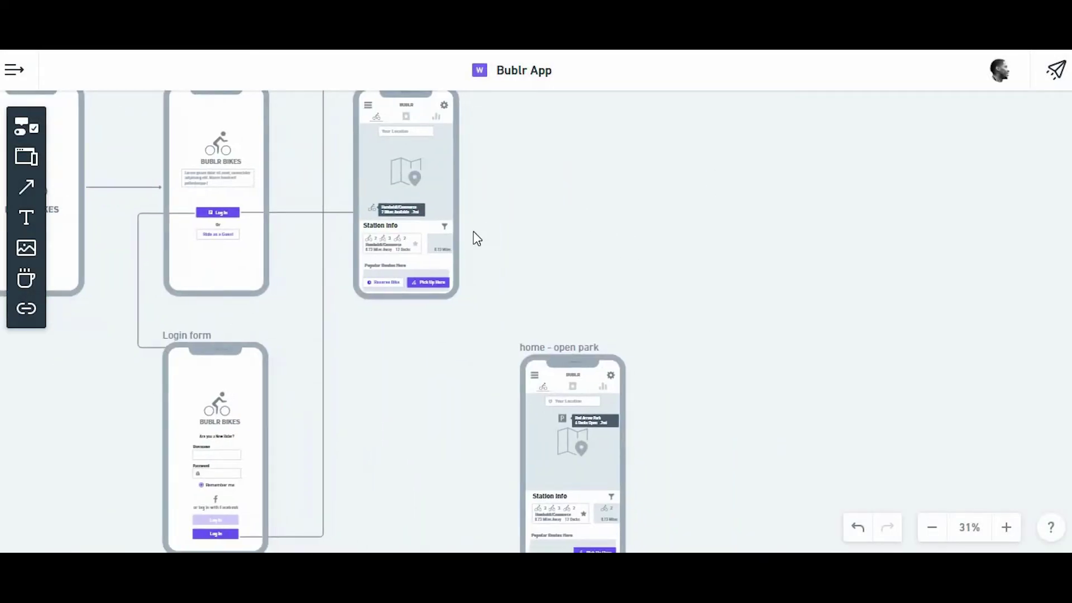
drag(468, 280, 447, 305)
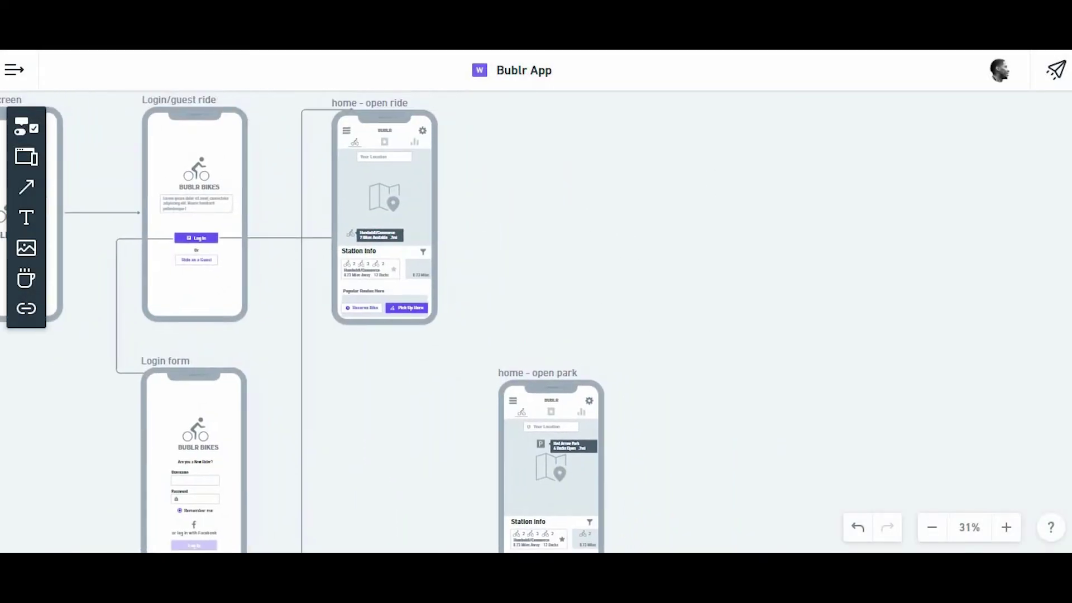
click(37, 190)
mouse_move(430, 197)
mouse_down()
mouse_move(471, 199)
mouse_move(479, 367)
mouse_move(506, 370)
mouse_up()
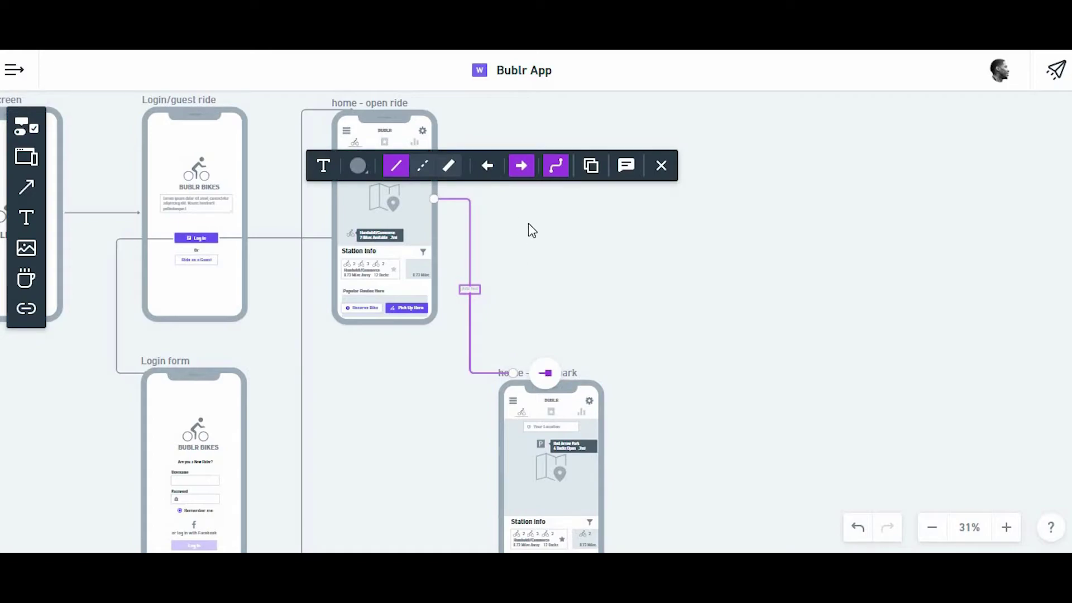
- Label the connector between the two home screens "Parking and pickup"
text(Parkind)
key(BackSpace)
key(BackSpace)
key(BackSpace)
text(ing and pickup)
click(528, 223)
- Review the export options for the whole board, including size and background, and close them without downloading
drag(335, 417, 433, 410)
scroll(342, 416, down, 3)
drag(187, 386, 244, 342)
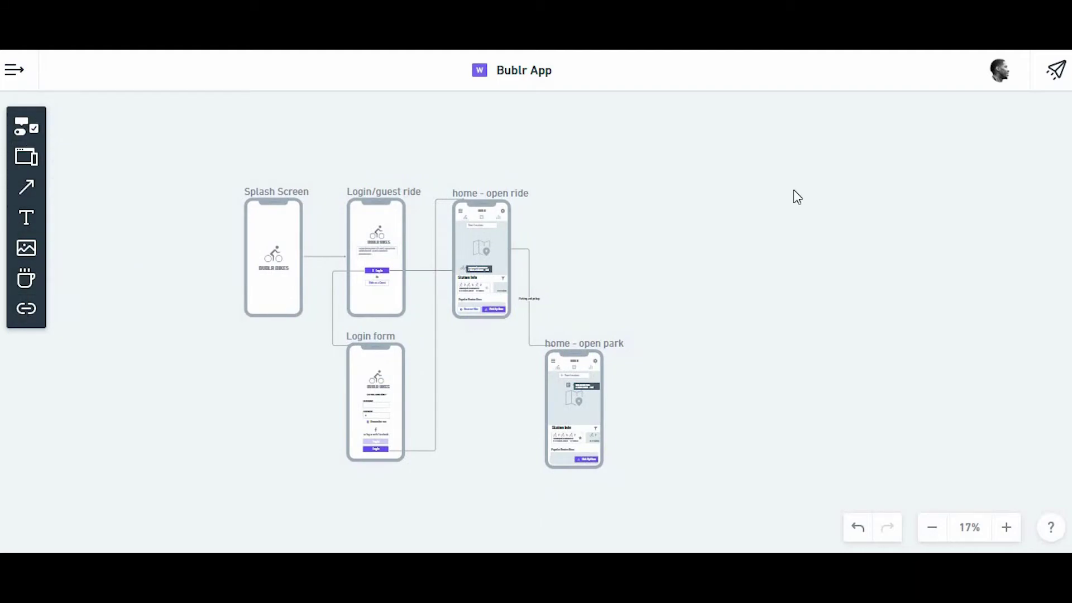
click(1055, 69)
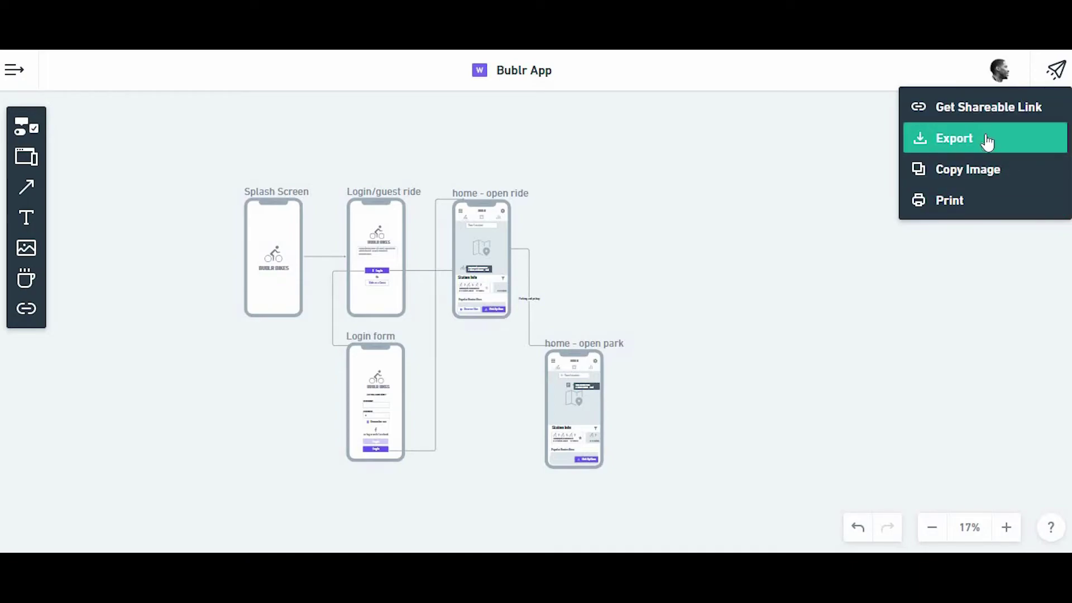
click(966, 139)
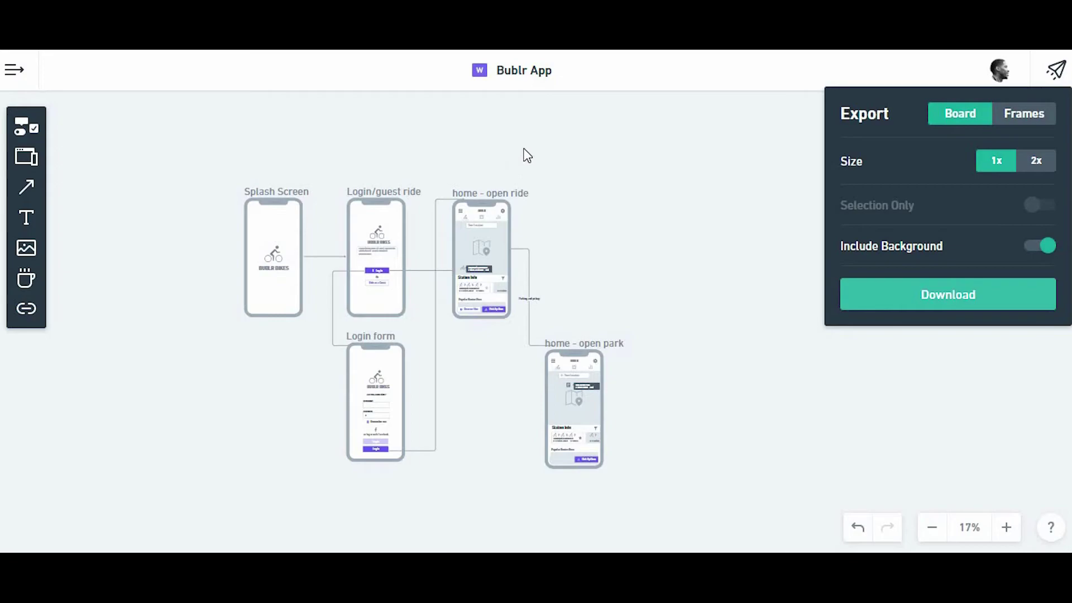
click(559, 169)
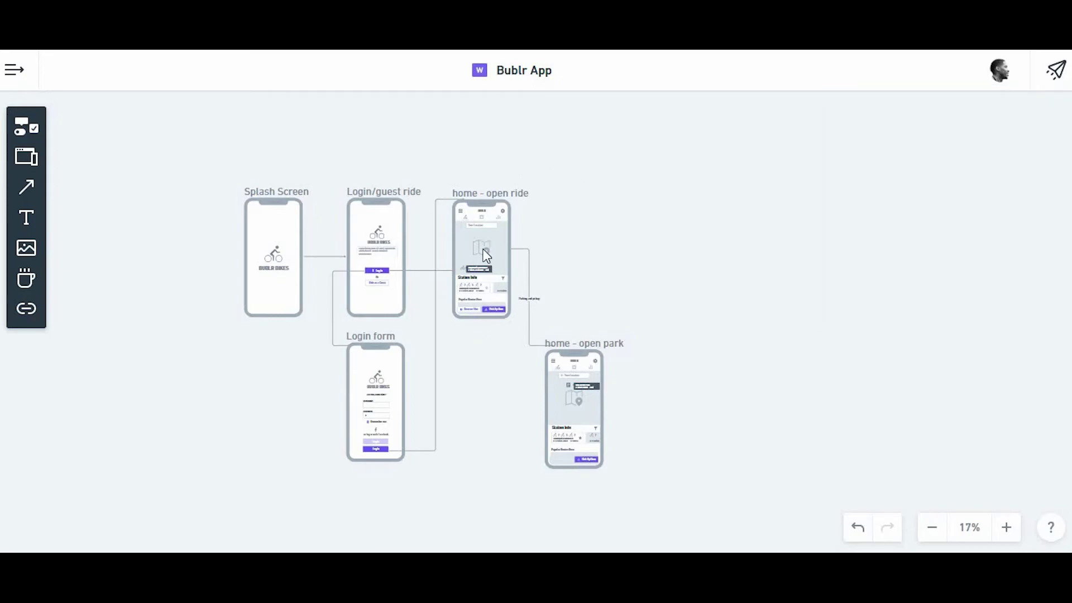